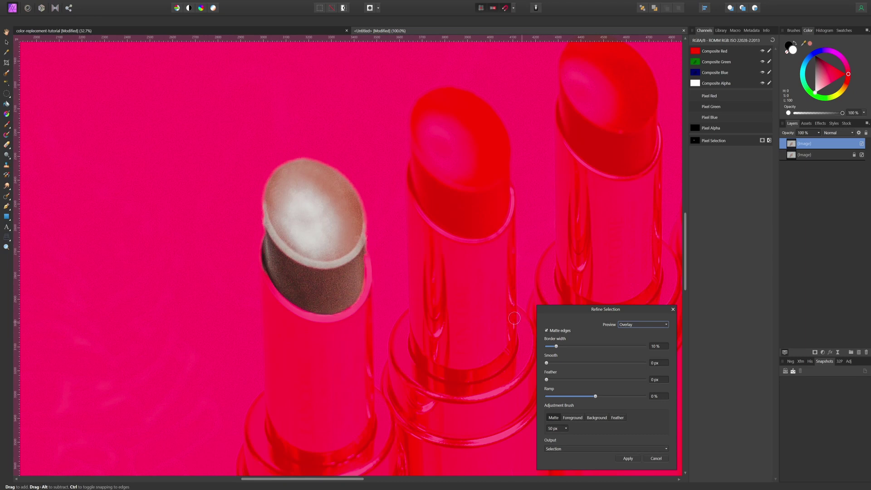
- Apply the refined selection of the first lipstick tip and add a Recolor adjustment to it
{"action": "left_click", "coordinate": [634, 458]}
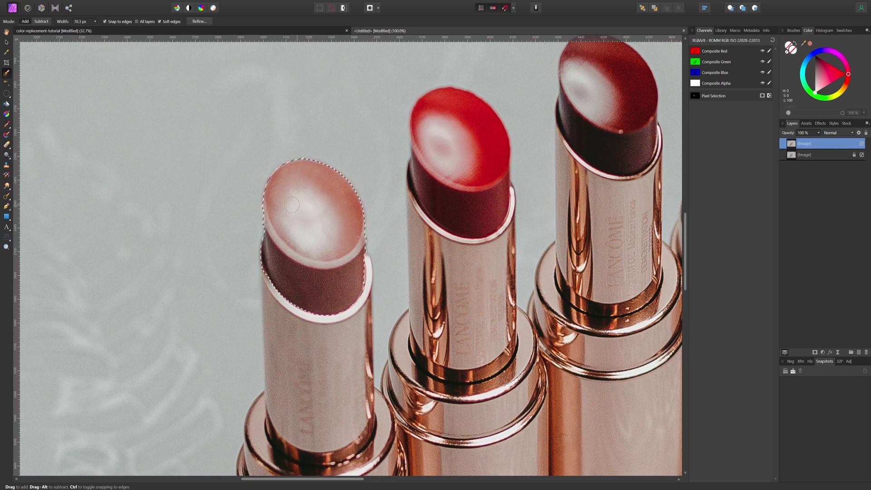
{"action": "left_click", "coordinate": [823, 353]}
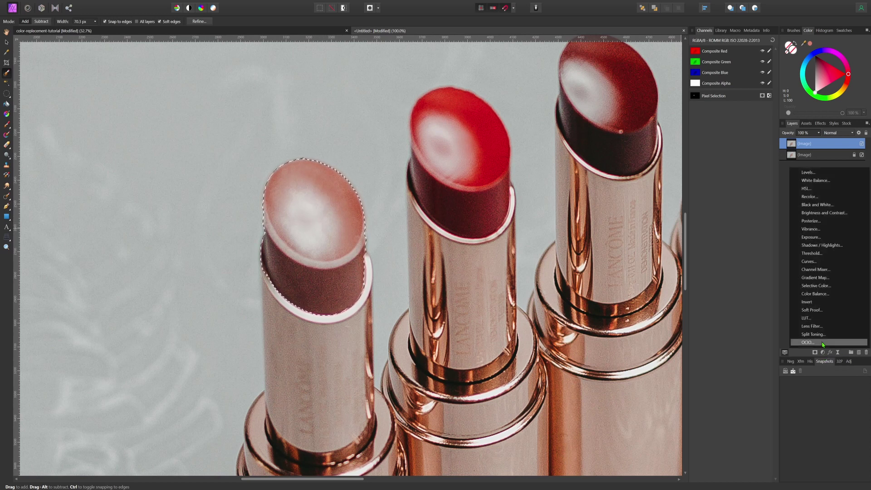
{"action": "left_click", "coordinate": [809, 199]}
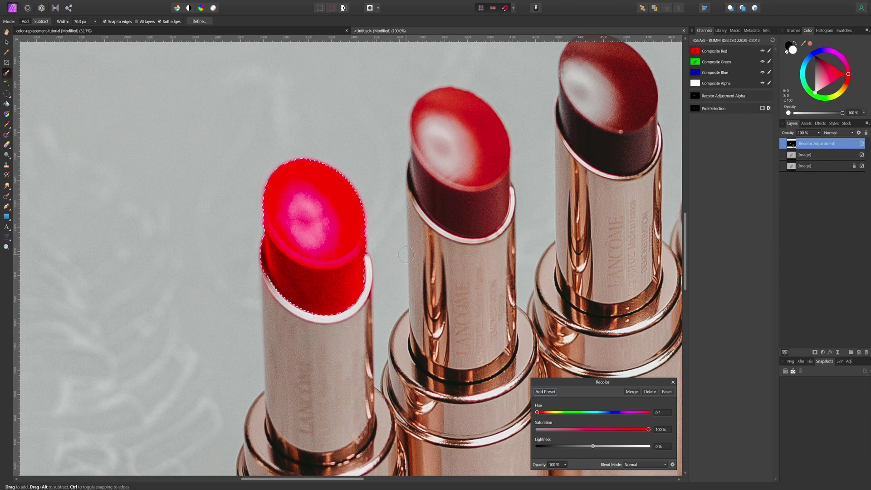
{"action": "key", "text": "ctrl+0"}
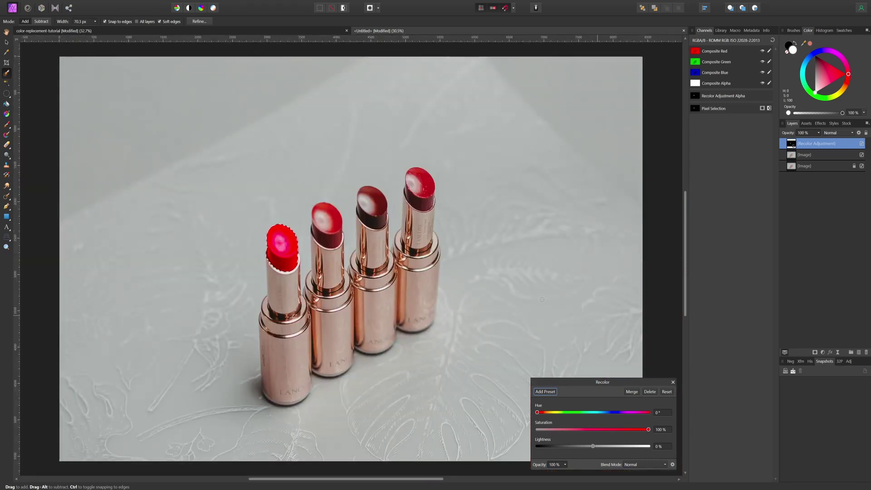
- Recolor the first lipstick tip green with a hue of 105.2°, 100% saturation and -58% lightness
{"action": "mouse_move", "coordinate": [649, 430]}
{"action": "left_mouse_down"}
{"action": "mouse_move", "coordinate": [593, 434]}
{"action": "mouse_move", "coordinate": [651, 432]}
{"action": "left_mouse_up"}
{"action": "left_click_drag", "start_coordinate": [538, 413], "coordinate": [580, 412]}
{"action": "left_click_drag", "start_coordinate": [593, 446], "coordinate": [561, 448]}
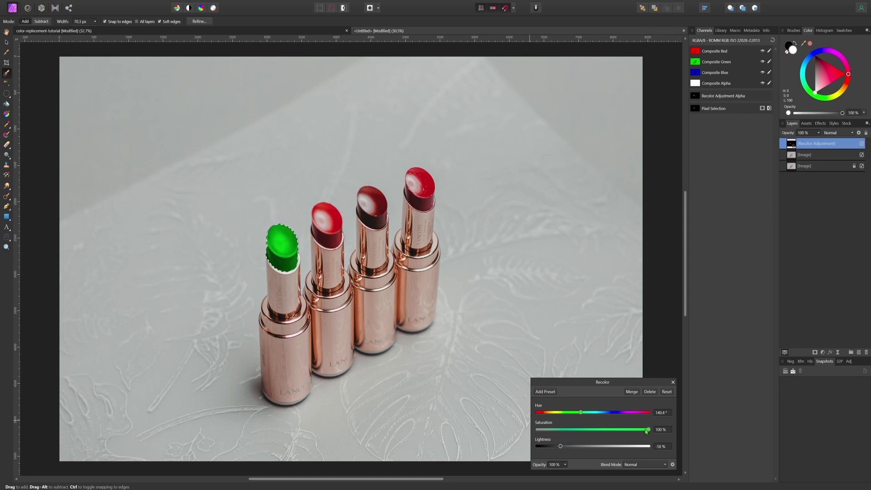
{"action": "left_click_drag", "start_coordinate": [581, 412], "coordinate": [571, 414]}
- Check the finished example document, and set the first lipstick's Recolor hue to 1.8° red with slightly lower lightness
{"action": "left_click", "coordinate": [399, 31]}
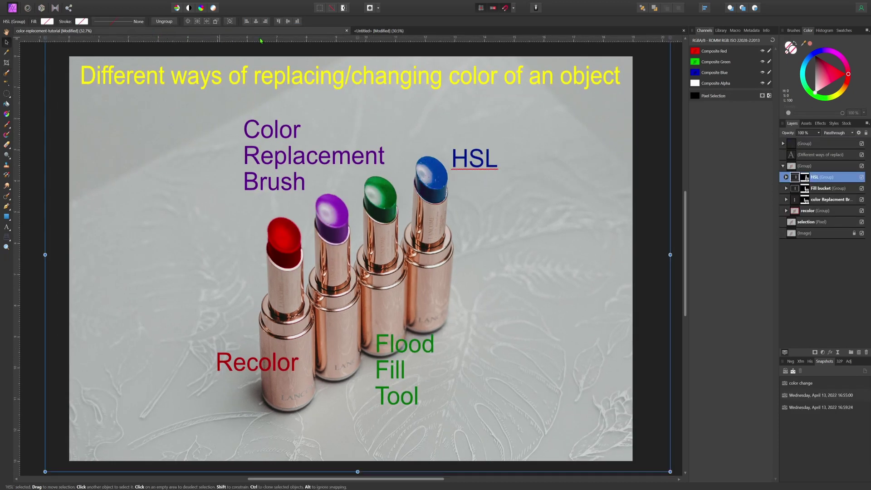
{"action": "left_click", "coordinate": [399, 32]}
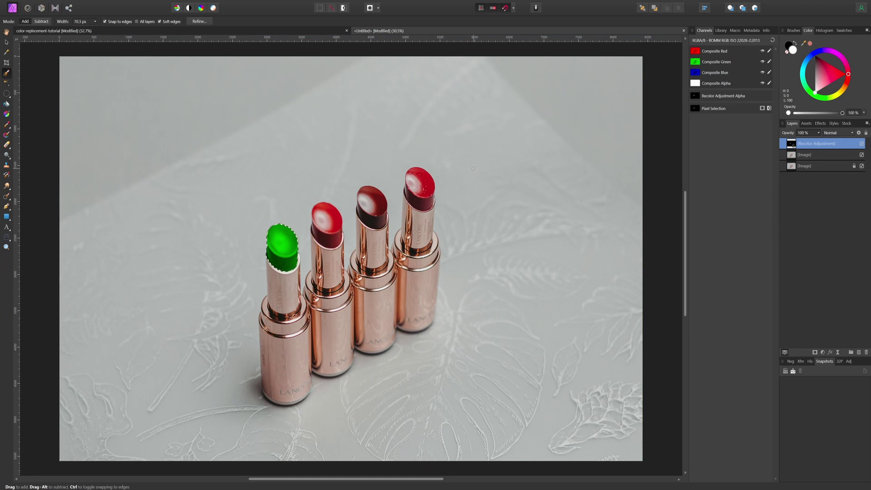
{"action": "double_click", "coordinate": [791, 146]}
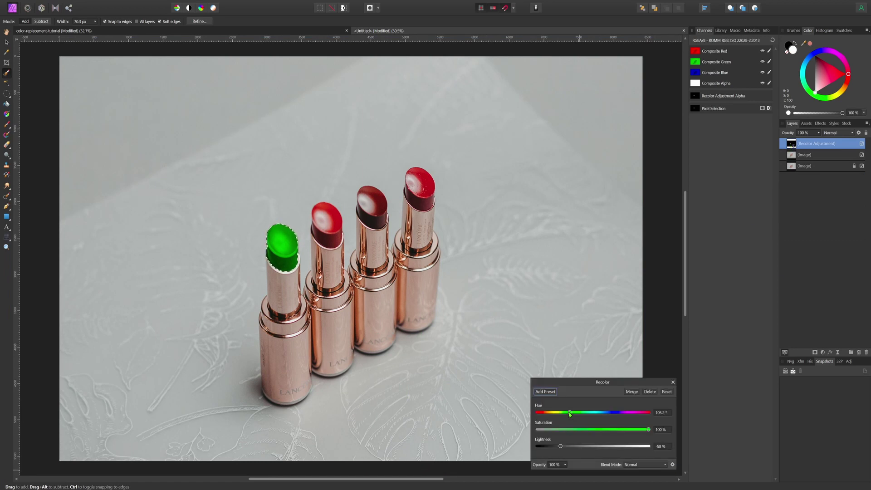
{"action": "left_click_drag", "start_coordinate": [570, 413], "coordinate": [538, 412]}
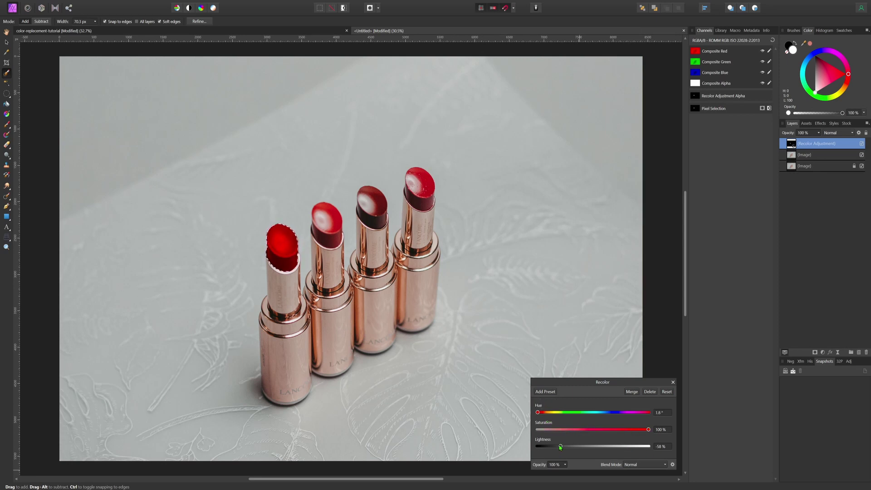
{"action": "left_click_drag", "start_coordinate": [561, 447], "coordinate": [558, 447]}
{"action": "left_click", "coordinate": [673, 382]}
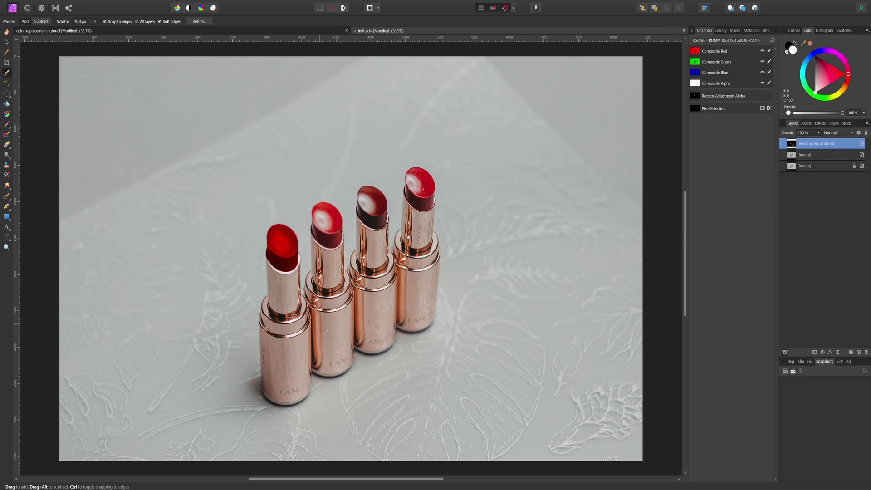
- Select the second lipstick's tip on the upper image layer with the Selection Brush
{"action": "left_click", "coordinate": [791, 155]}
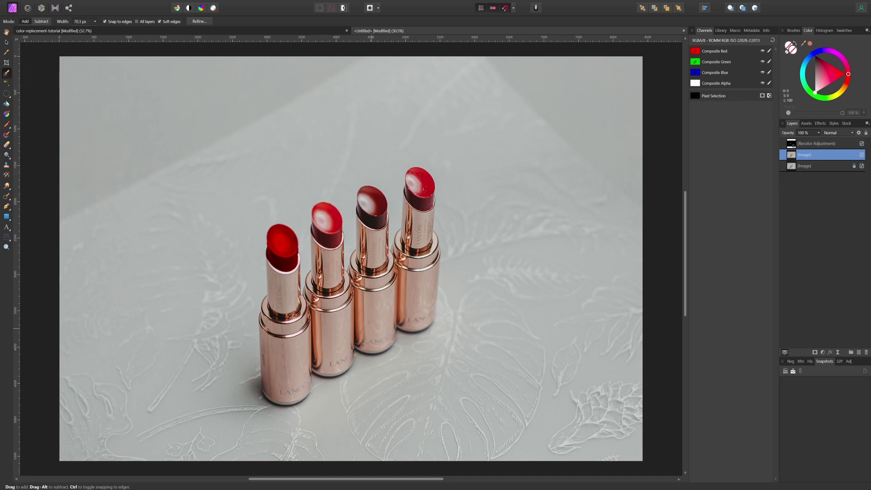
{"action": "scroll", "coordinate": [349, 255], "scroll_direction": "up", "scroll_amount": 3}
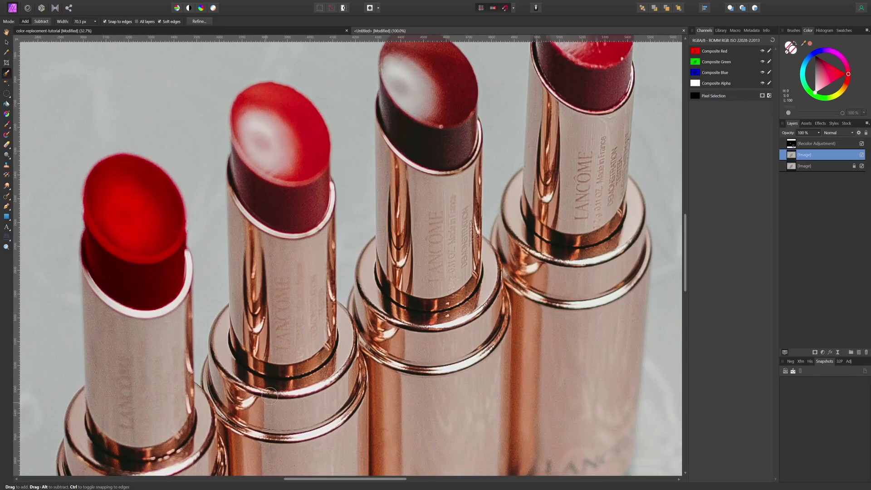
{"action": "mouse_move", "coordinate": [265, 125]}
{"action": "left_mouse_down"}
{"action": "mouse_move", "coordinate": [254, 99]}
{"action": "mouse_move", "coordinate": [246, 101]}
{"action": "mouse_move", "coordinate": [273, 172]}
{"action": "mouse_move", "coordinate": [295, 184]}
{"action": "left_mouse_up"}
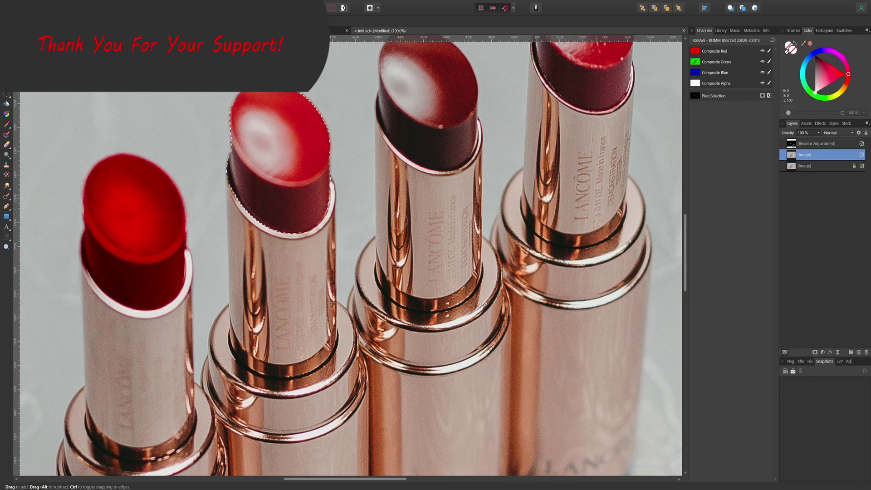
- Paint the second lipstick's selected tip purple (H 278, S 100, L 36) with the Color Replacement Brush, varying the brush width
{"action": "left_click", "coordinate": [9, 127]}
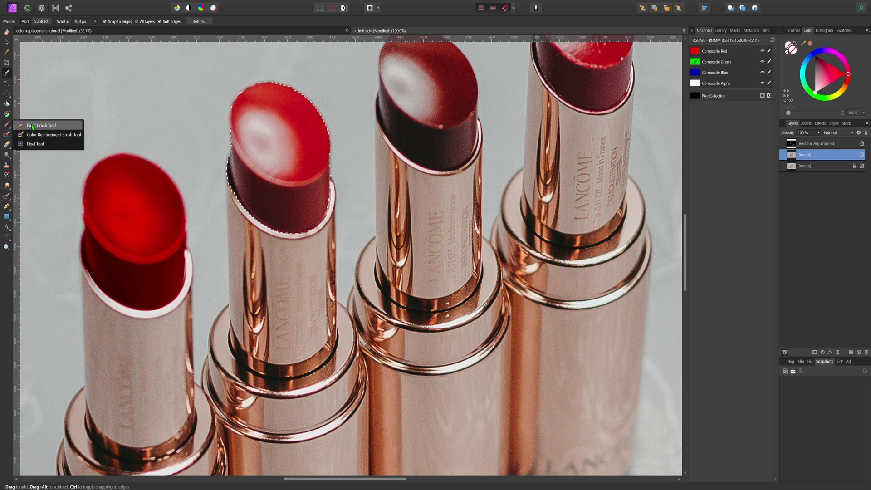
{"action": "left_click", "coordinate": [43, 134]}
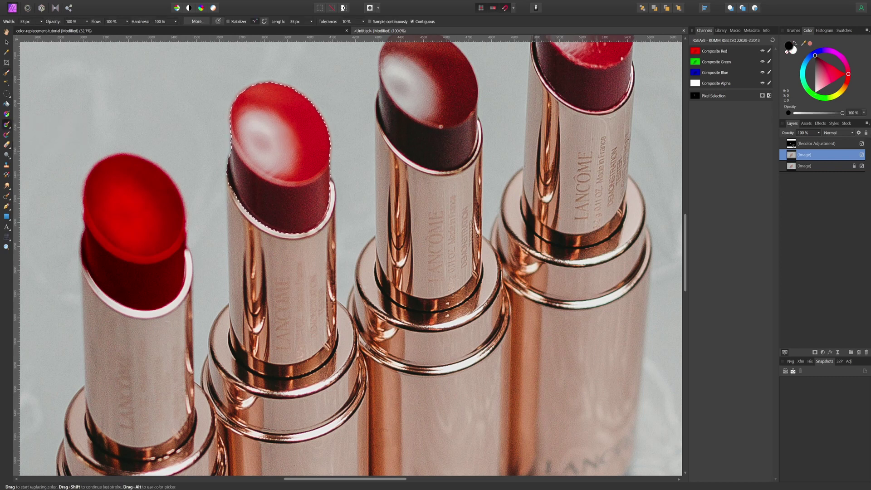
{"action": "left_click_drag", "start_coordinate": [846, 79], "coordinate": [820, 62]}
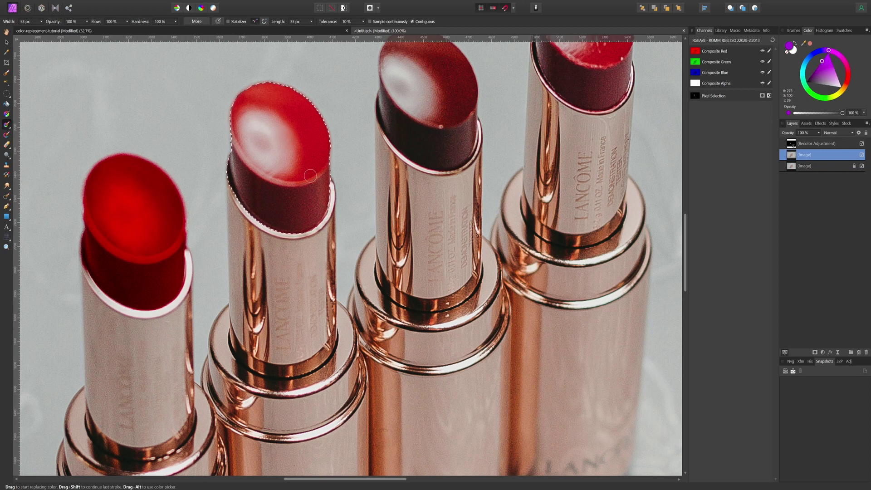
{"action": "left_click_drag", "start_coordinate": [281, 95], "coordinate": [240, 114]}
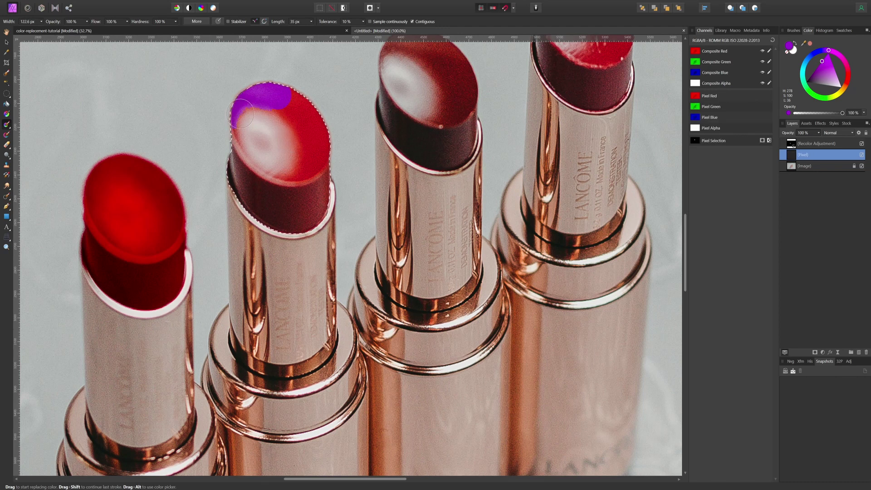
{"action": "left_click_drag", "start_coordinate": [243, 184], "coordinate": [242, 204]}
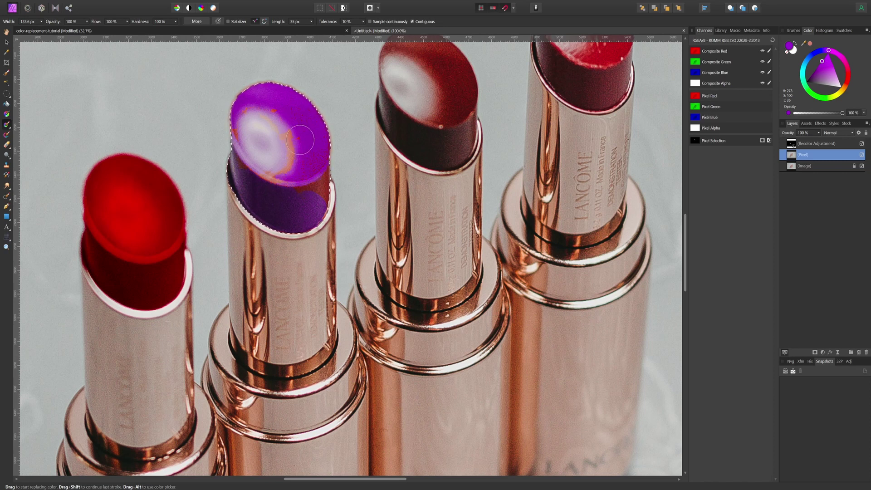
{"action": "key", "text": "bracketleft"}
{"action": "key", "text": "bracketleft"}
{"action": "key", "text": "bracketright"}
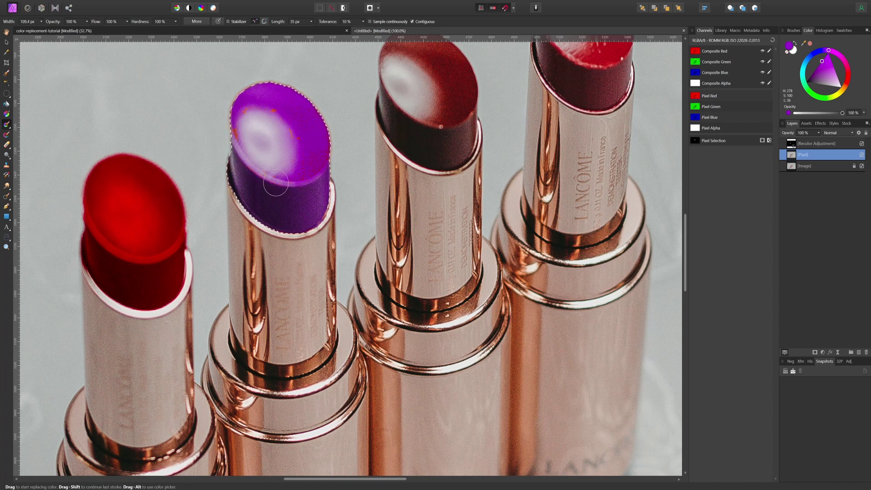
{"action": "key", "text": "bracketleft"}
- Select the third lipstick's tip with the Selection Brush and add a new pixel layer for its colour
{"action": "key", "text": "v"}
{"action": "left_click_drag", "start_coordinate": [485, 148], "coordinate": [449, 298]}
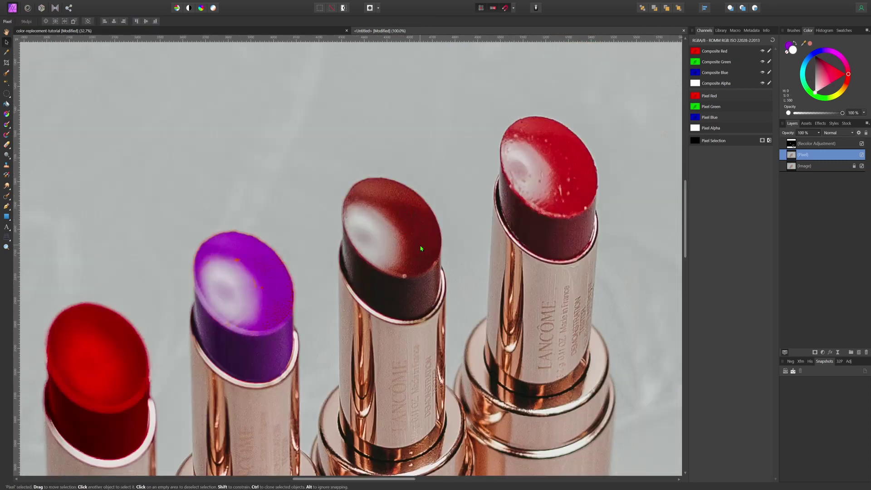
{"action": "left_click", "coordinate": [7, 76]}
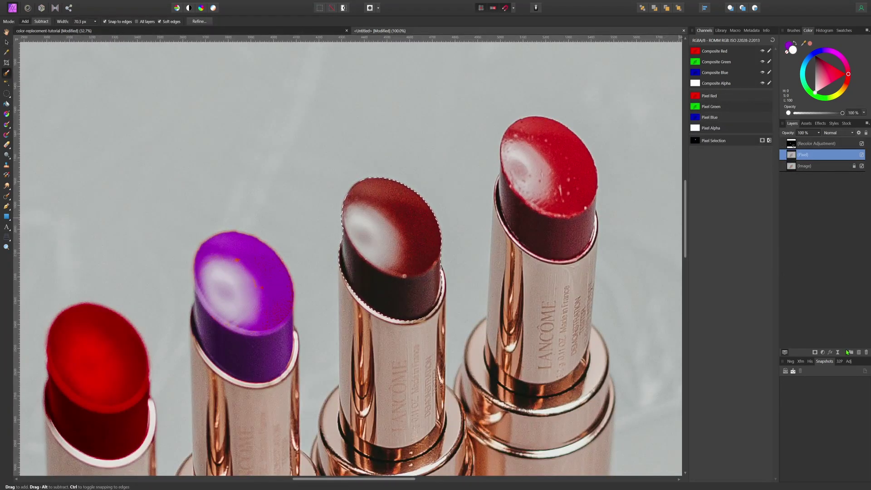
{"action": "left_click", "coordinate": [860, 352]}
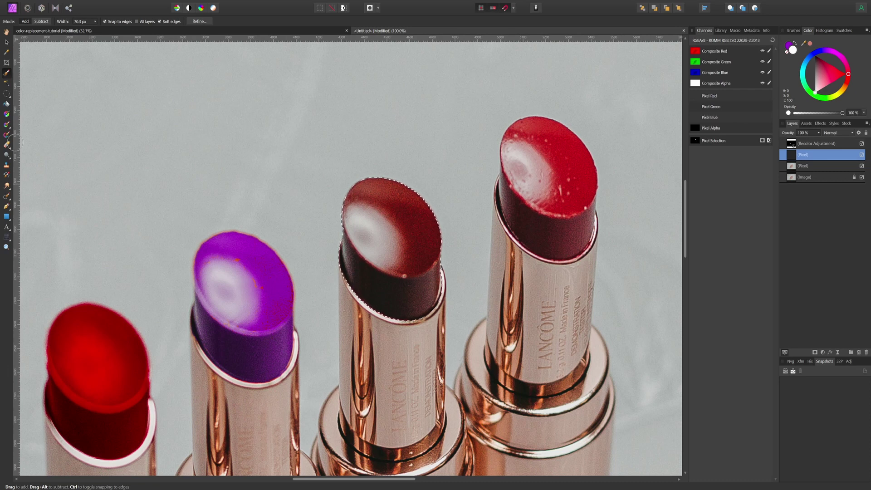
- Flood-fill the third lipstick's selection with green (H 116, S 83, L 25) and set the layer's blend mode to Hue
{"action": "left_click", "coordinate": [7, 105]}
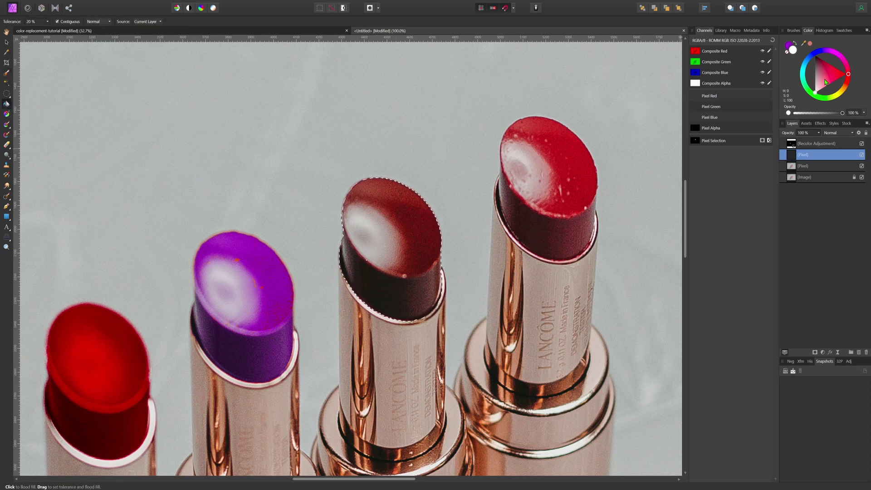
{"action": "mouse_move", "coordinate": [848, 75]}
{"action": "left_mouse_down"}
{"action": "mouse_move", "coordinate": [816, 101]}
{"action": "mouse_move", "coordinate": [833, 81]}
{"action": "left_mouse_up"}
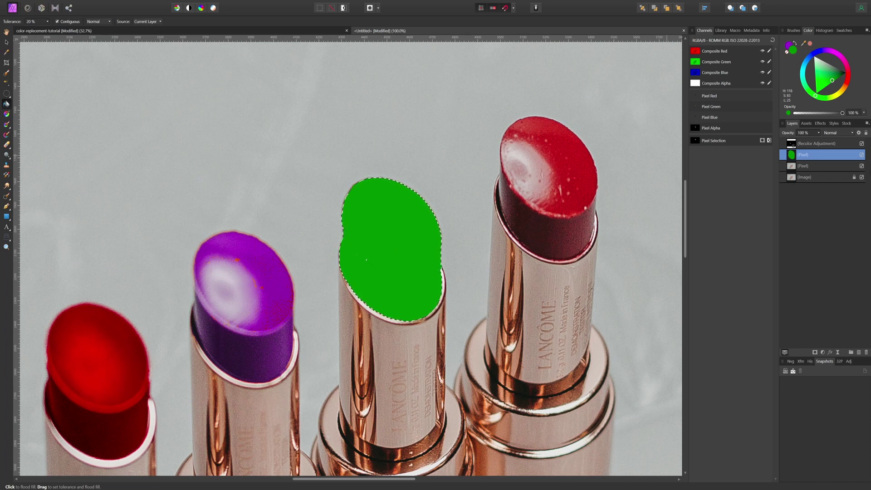
{"action": "left_click", "coordinate": [840, 135]}
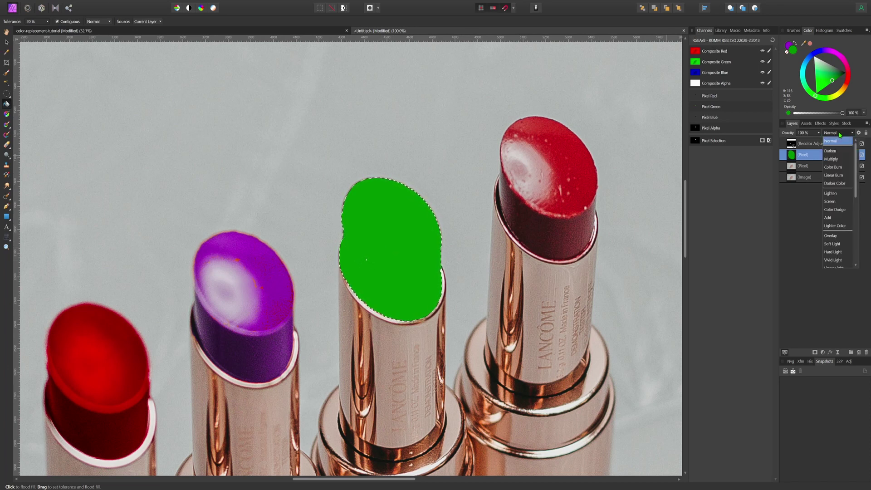
{"action": "scroll", "coordinate": [843, 217], "scroll_direction": "down", "scroll_amount": 3}
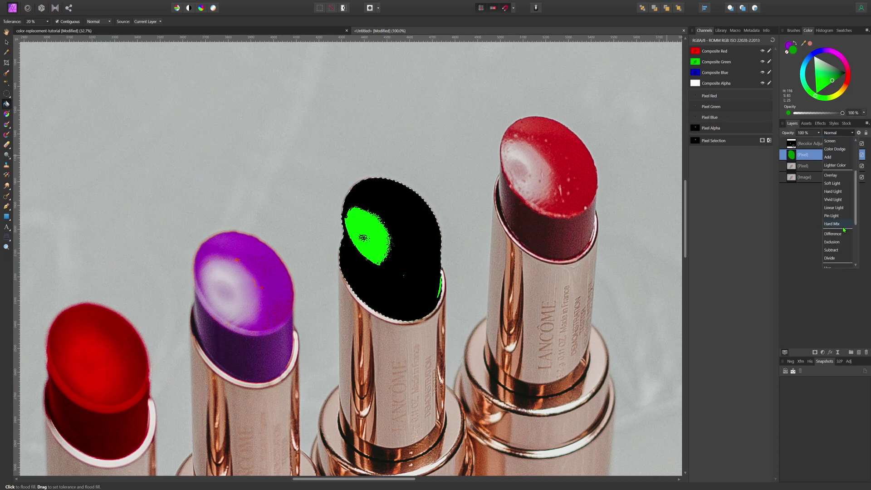
{"action": "scroll", "coordinate": [837, 191], "scroll_direction": "down", "scroll_amount": 3}
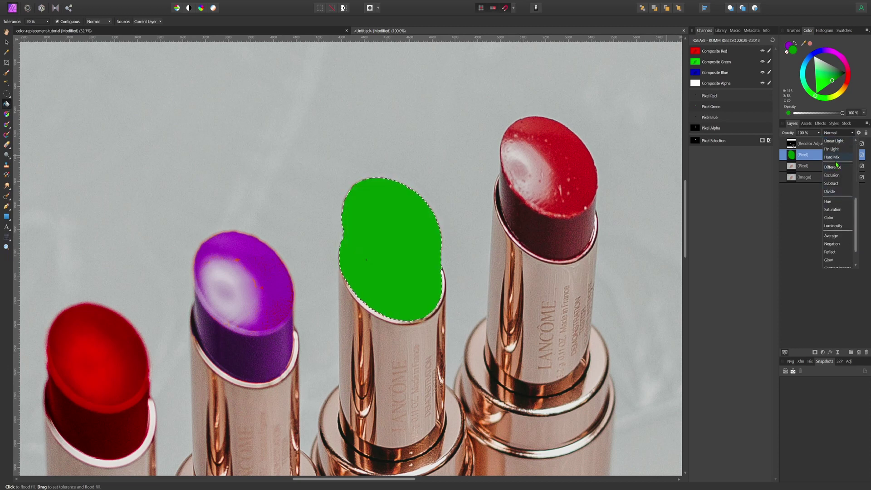
{"action": "left_click", "coordinate": [831, 202]}
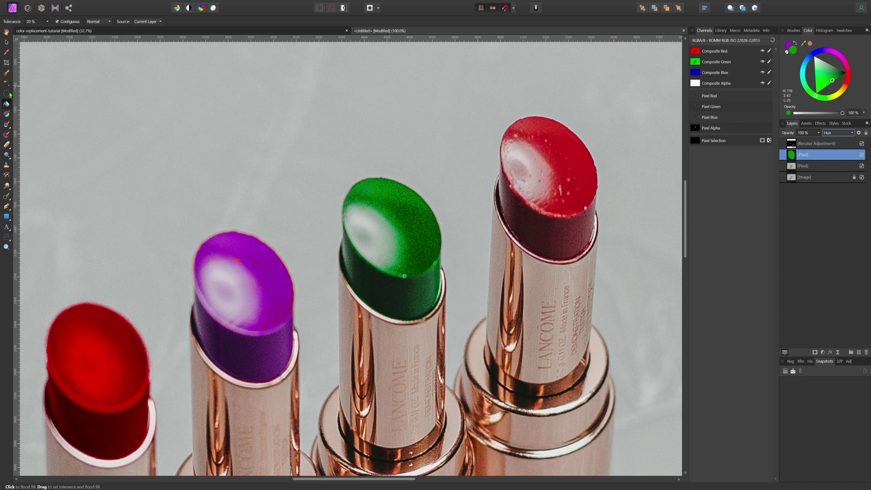
- Select the fourth lipstick's tip with the Selection Brush, working on the pixel layer below the green fill
{"action": "left_click", "coordinate": [8, 74]}
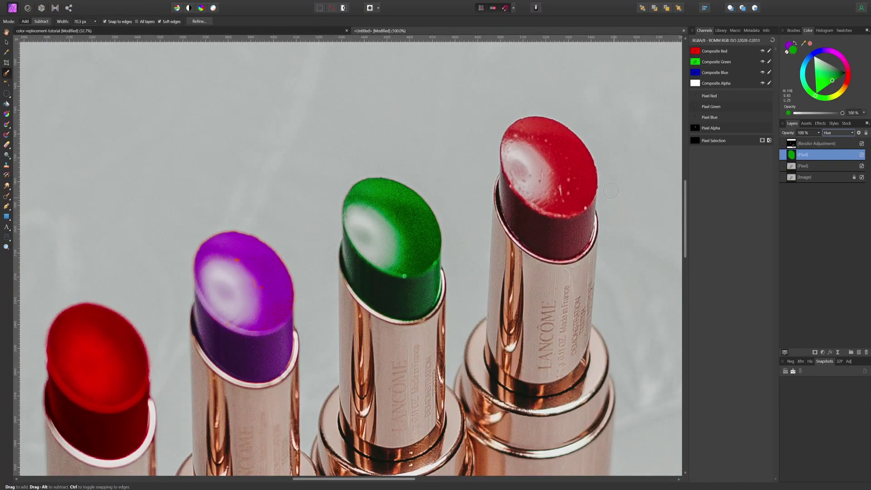
{"action": "left_click_drag", "start_coordinate": [586, 204], "coordinate": [456, 246]}
{"action": "mouse_move", "coordinate": [403, 179]}
{"action": "left_mouse_down"}
{"action": "mouse_move", "coordinate": [380, 188]}
{"action": "mouse_move", "coordinate": [383, 245]}
{"action": "left_mouse_up"}
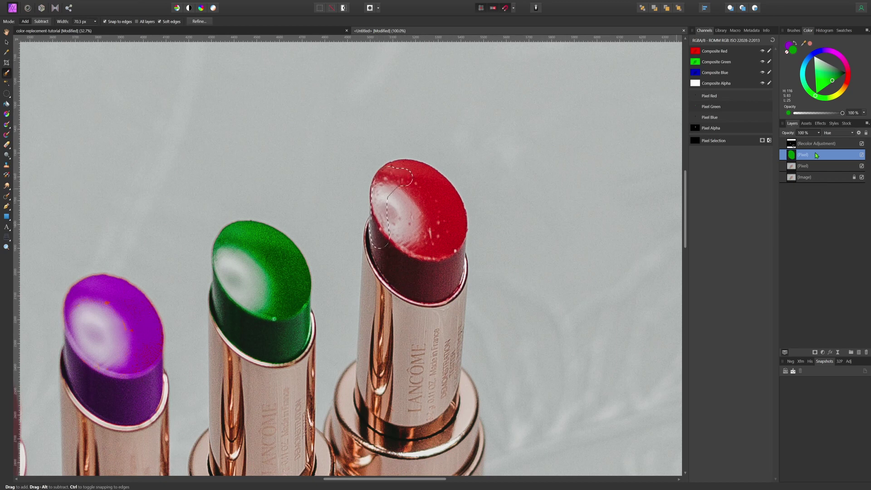
{"action": "key", "text": "alt+bracketleft"}
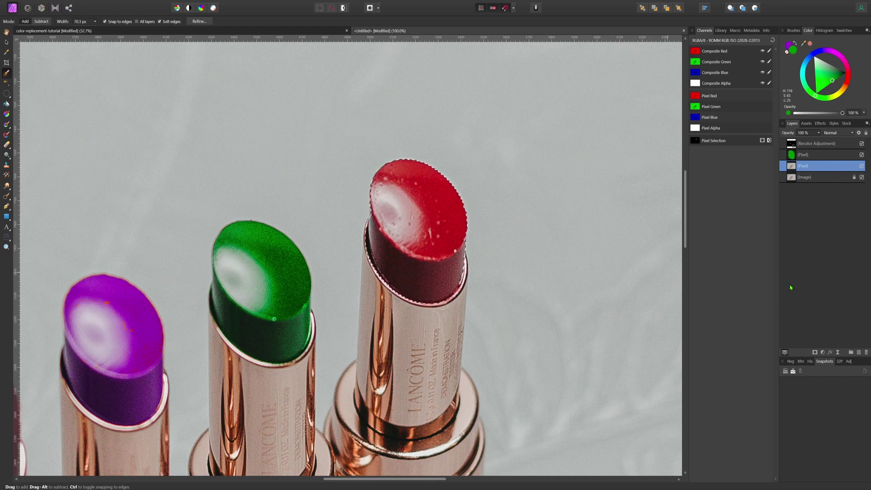
- Add an HSL adjustment to the fourth lipstick's tip with hue shift 84°, saturation shift 65% and luminosity shift -46%
{"action": "left_click", "coordinate": [824, 353]}
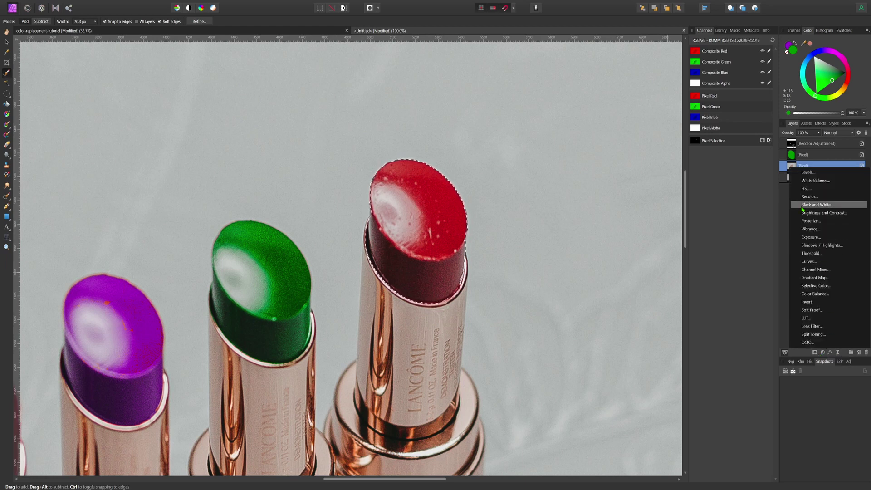
{"action": "left_click", "coordinate": [806, 188]}
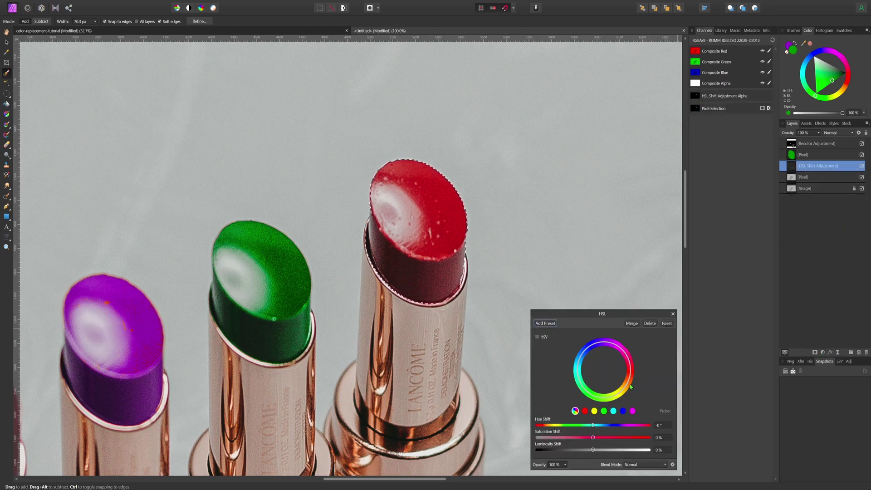
{"action": "left_click_drag", "start_coordinate": [596, 427], "coordinate": [620, 433]}
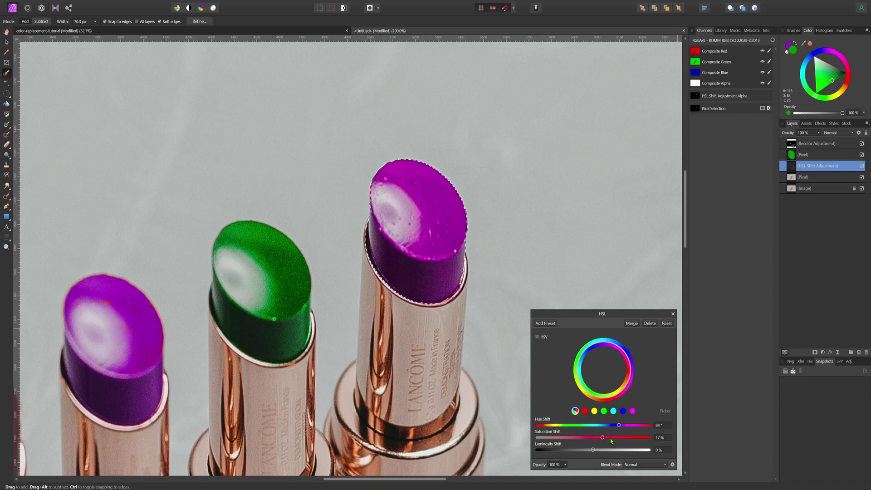
{"action": "left_click_drag", "start_coordinate": [612, 441], "coordinate": [585, 451]}
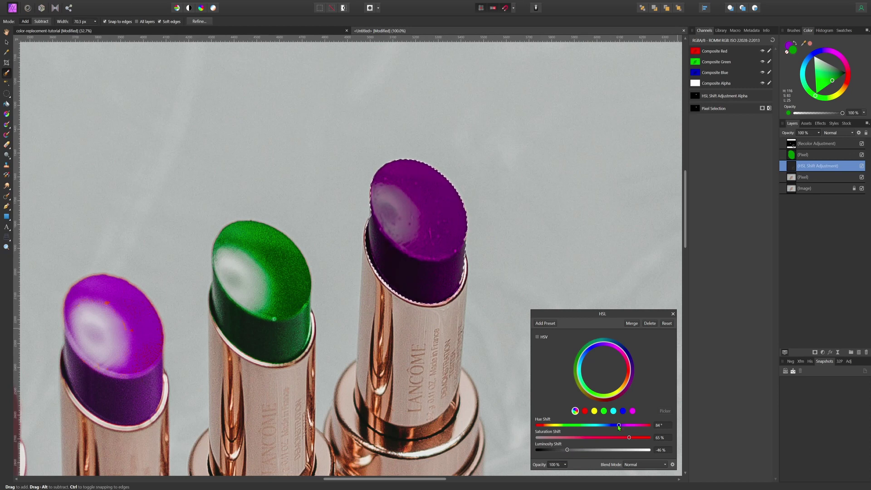
- Set the fourth lipstick's HSL adjustment to hue shift 133.8°, saturation shift 58% and luminosity shift -24%
{"action": "left_click_drag", "start_coordinate": [619, 428], "coordinate": [635, 428]}
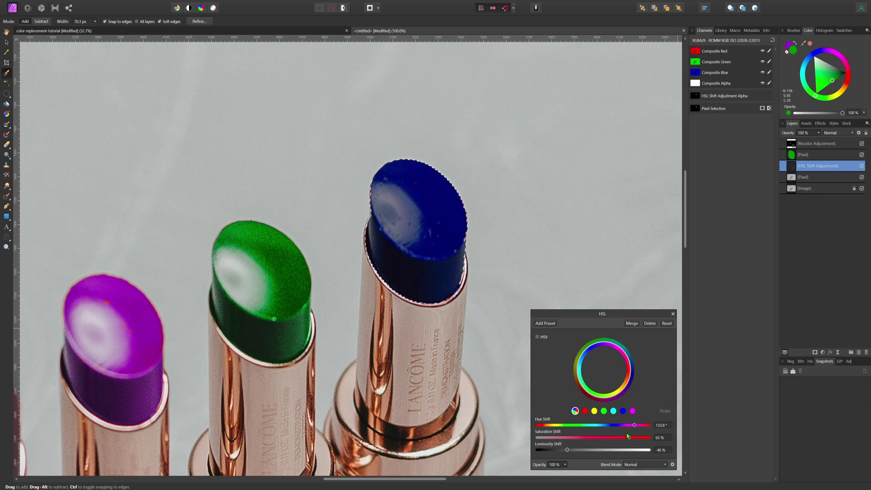
{"action": "left_click_drag", "start_coordinate": [569, 450], "coordinate": [581, 450]}
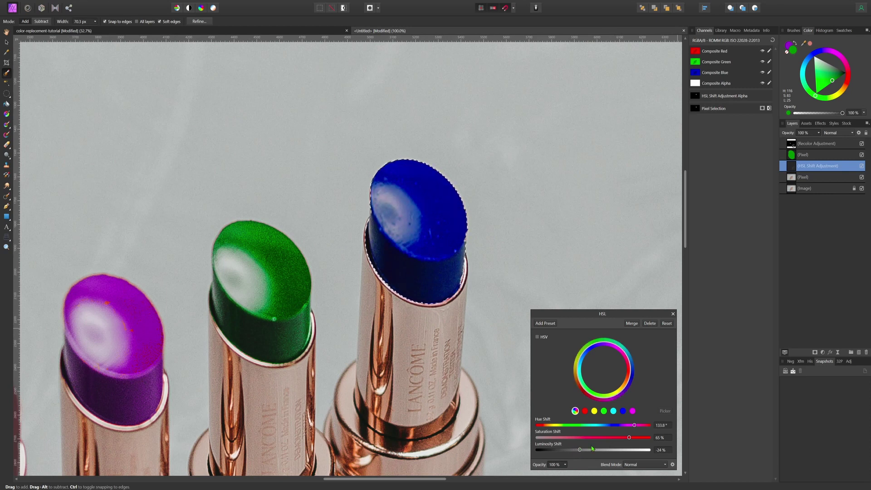
{"action": "left_click_drag", "start_coordinate": [629, 438], "coordinate": [627, 439]}
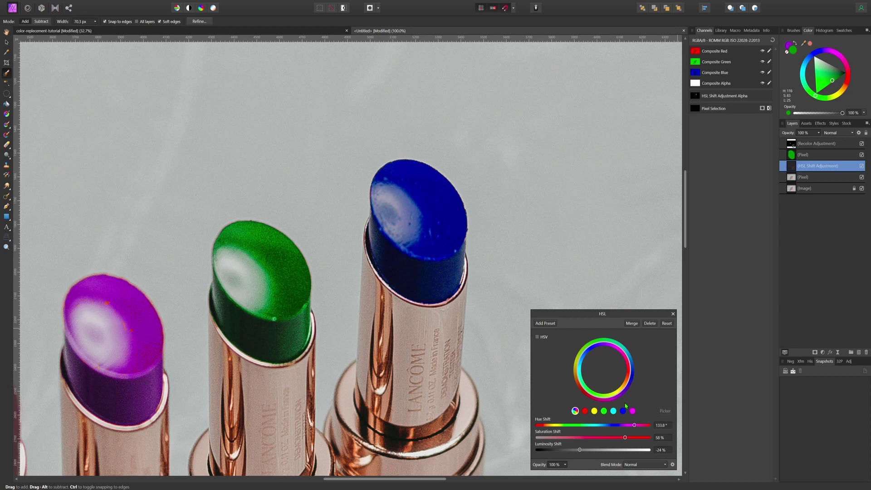
{"action": "left_click", "coordinate": [673, 313]}
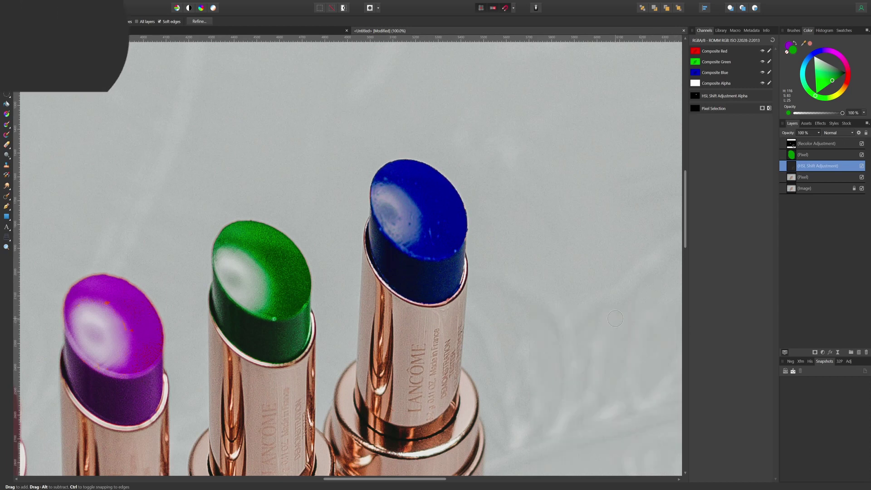
- Group the Recolor, green fill and HSL layers, hide the group and make the pixel layer below it active
{"action": "key", "text": "ctrl+0"}
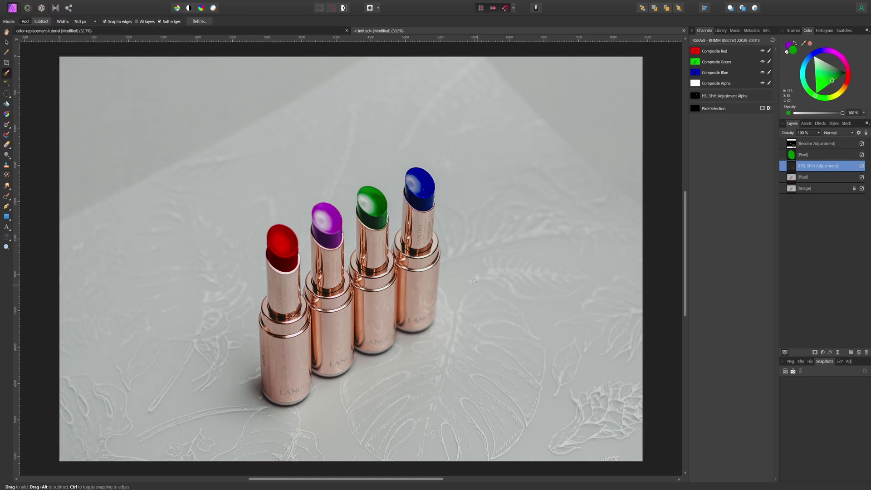
{"action": "left_click", "coordinate": [808, 144], "text": "shift"}
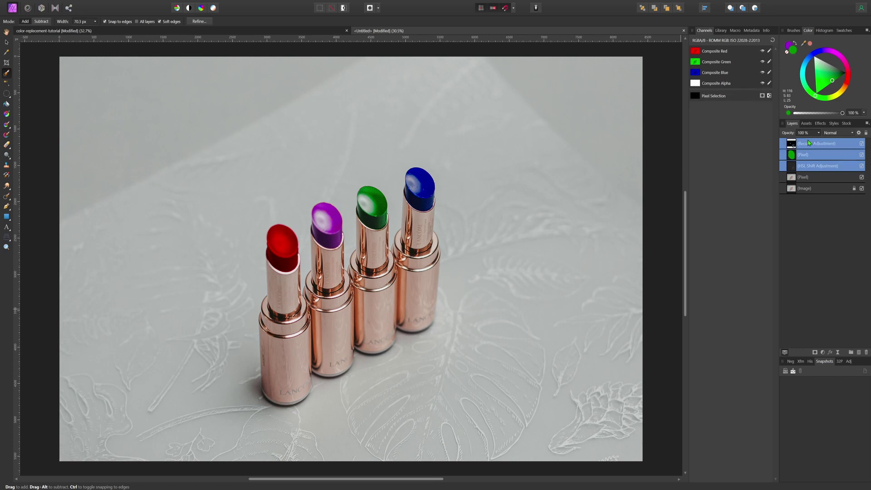
{"action": "key", "text": "ctrl+g"}
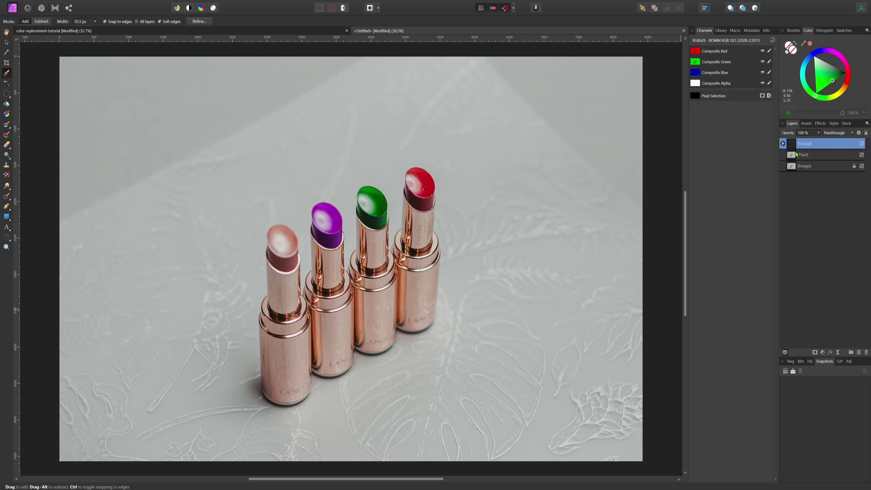
{"action": "left_click", "coordinate": [801, 155]}
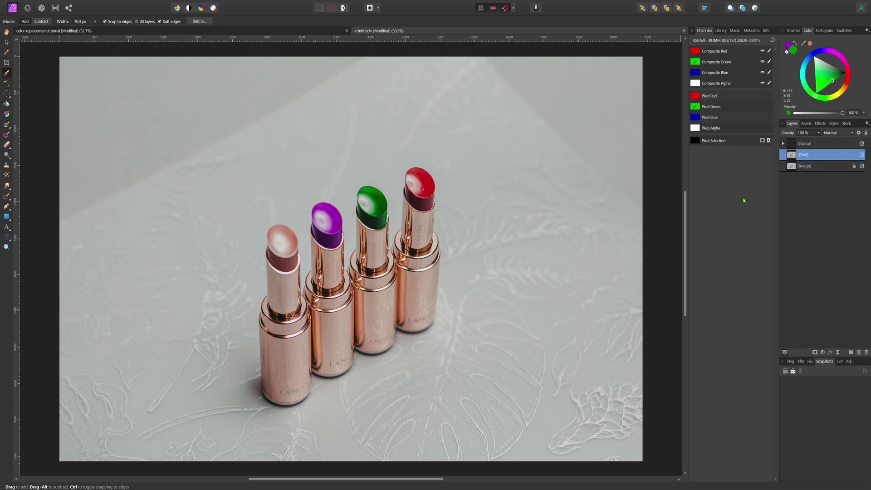
{"action": "left_click", "coordinate": [861, 144]}
{"action": "left_click", "coordinate": [116, 0]}
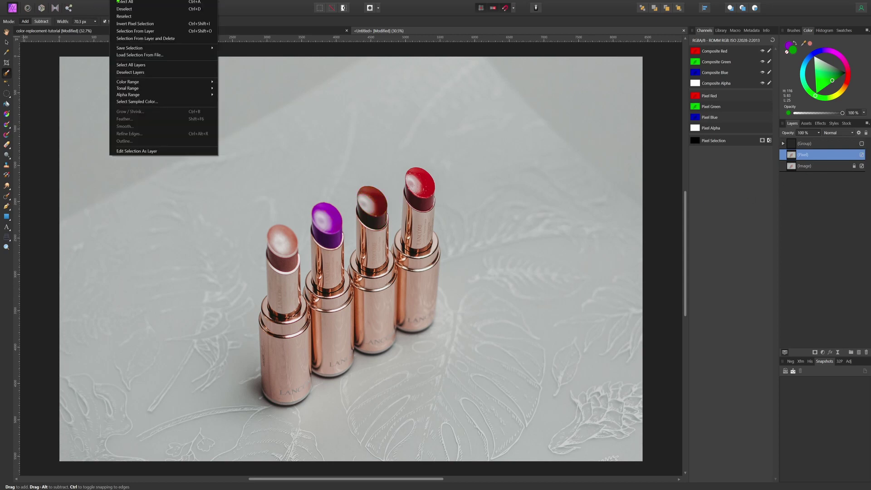
{"action": "left_click", "coordinate": [137, 101]}
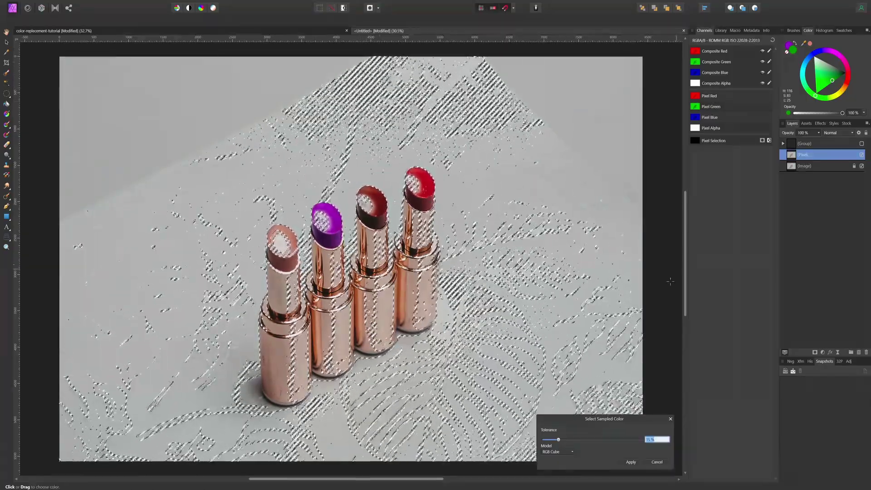
{"action": "key", "text": "Escape"}
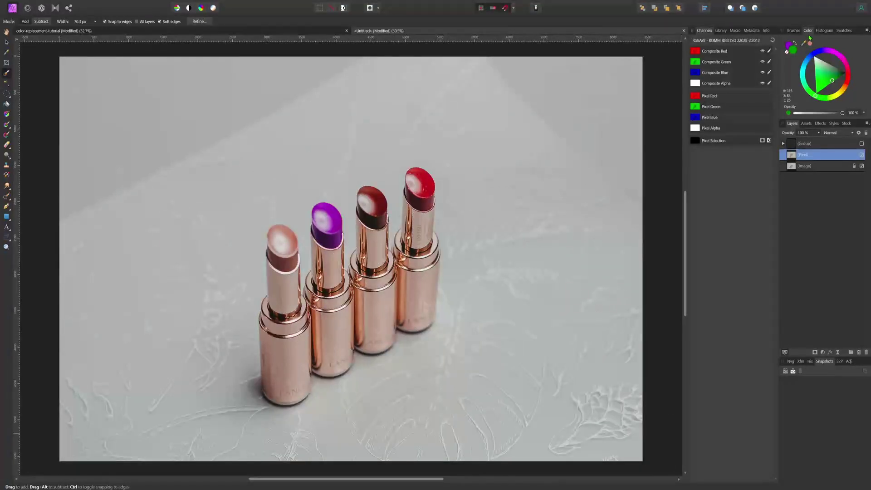
- Pick the rose-gold tone from the lipstick cases and try Select Sampled Color with the RGB Cube model at 100% tolerance
{"action": "left_click_drag", "start_coordinate": [806, 45], "coordinate": [402, 242]}
{"action": "left_click", "coordinate": [810, 45]}
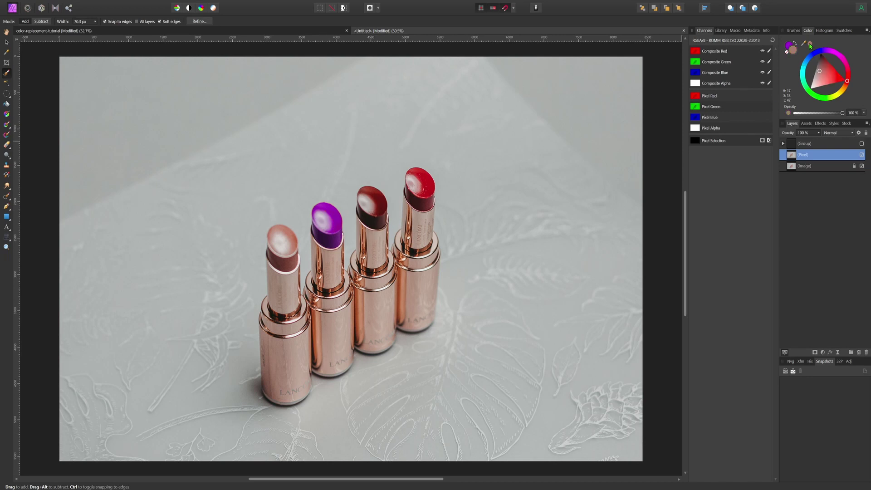
{"action": "left_click", "coordinate": [119, 1]}
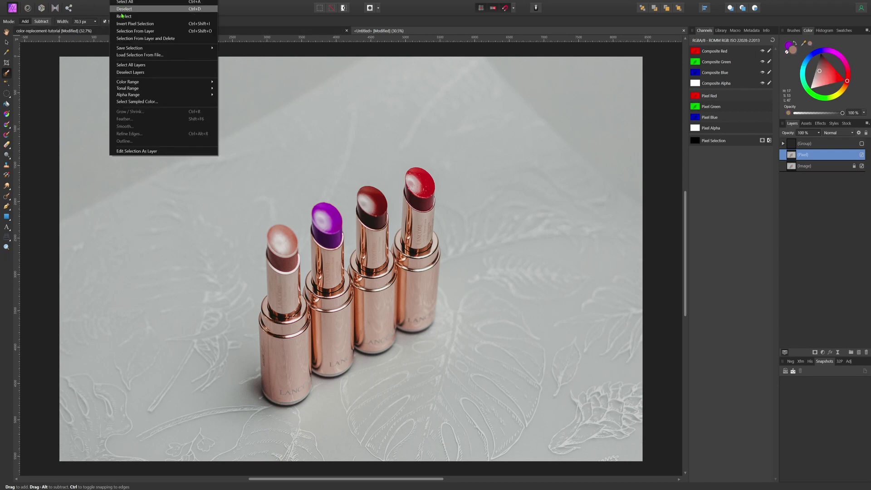
{"action": "left_click", "coordinate": [135, 99]}
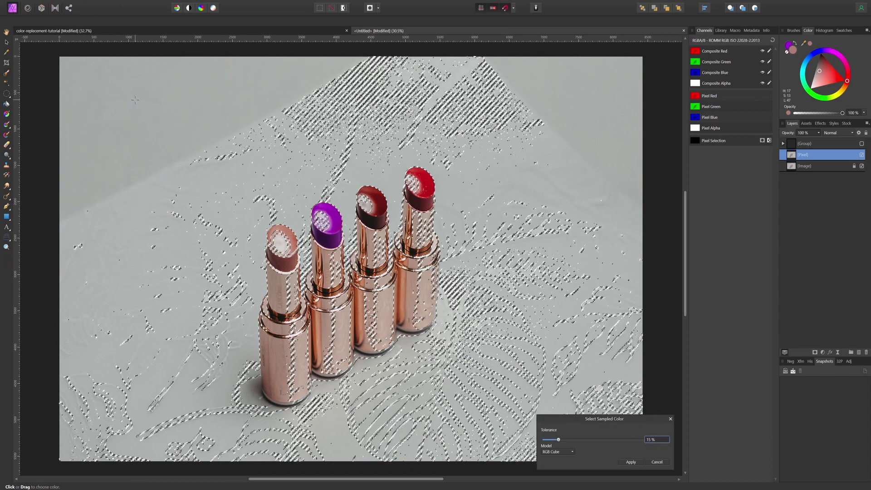
{"action": "left_click_drag", "start_coordinate": [559, 439], "coordinate": [647, 445]}
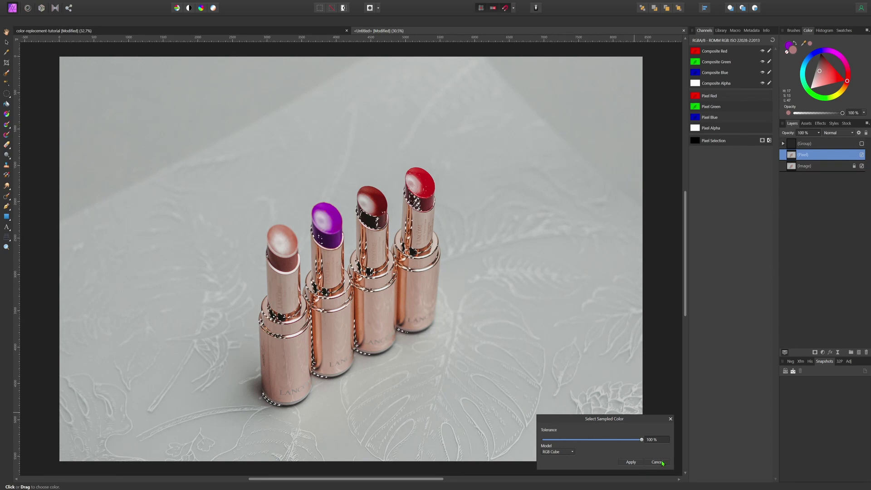
{"action": "left_click", "coordinate": [657, 463]}
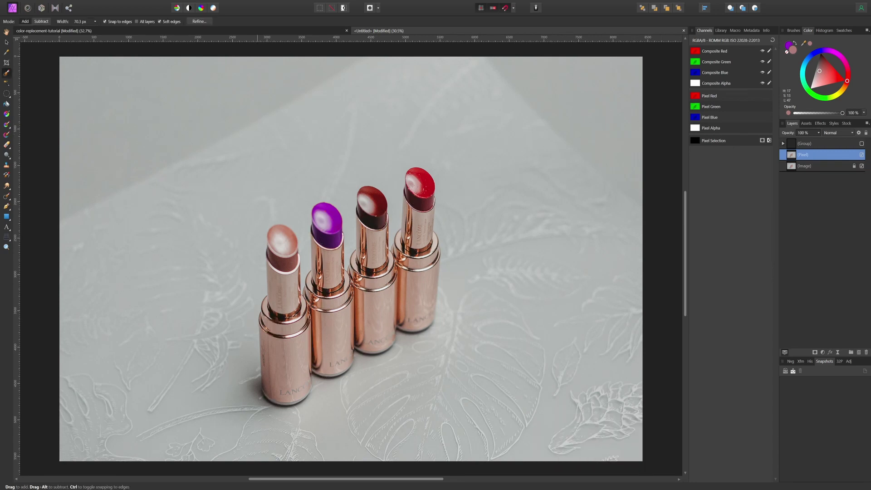
- Select the photo's reds by Color Range and try shifting their hue with a Recolor adjustment, removing the adjustment again
{"action": "left_click", "coordinate": [117, 0]}
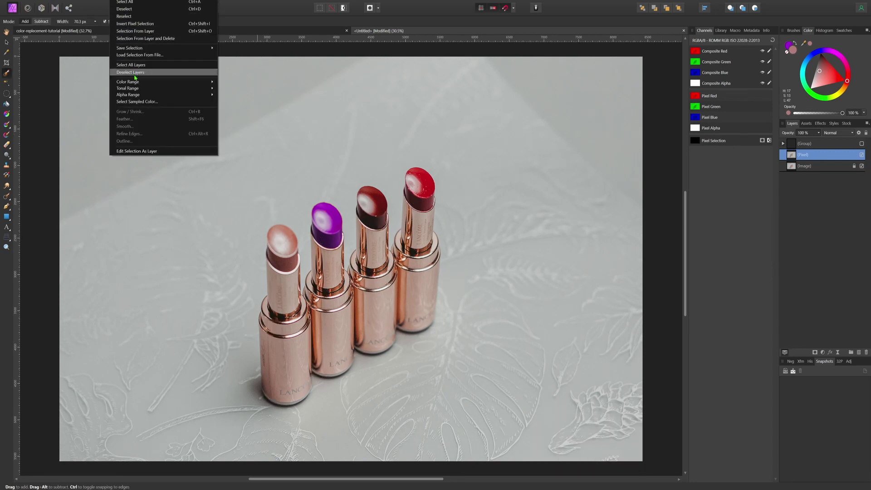
{"action": "mouse_move", "coordinate": [197, 83]}
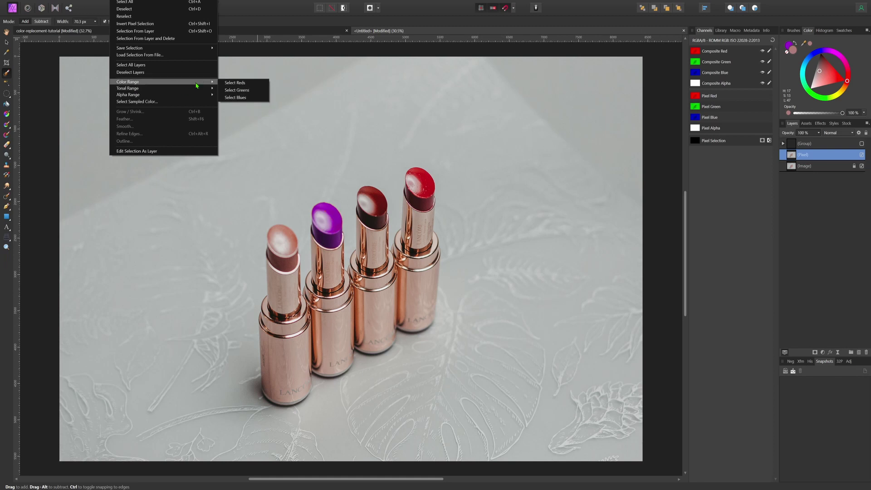
{"action": "left_click", "coordinate": [243, 84]}
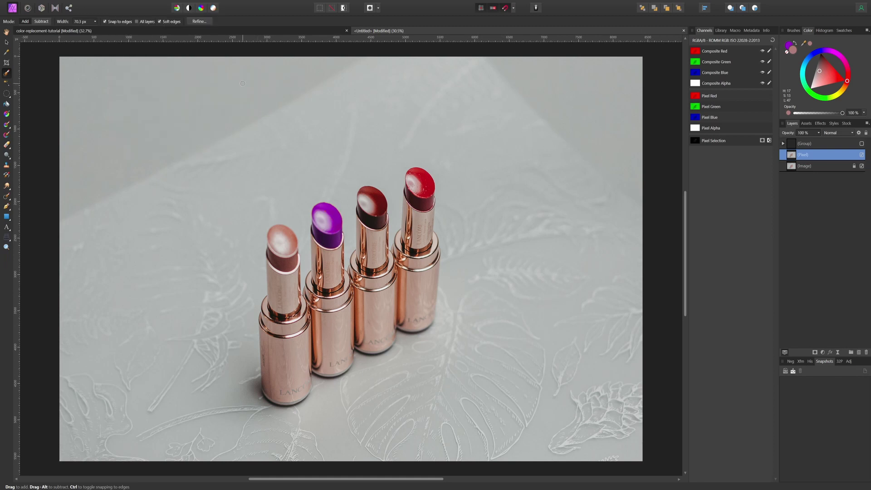
{"action": "left_click", "coordinate": [822, 352]}
{"action": "left_click", "coordinate": [810, 196]}
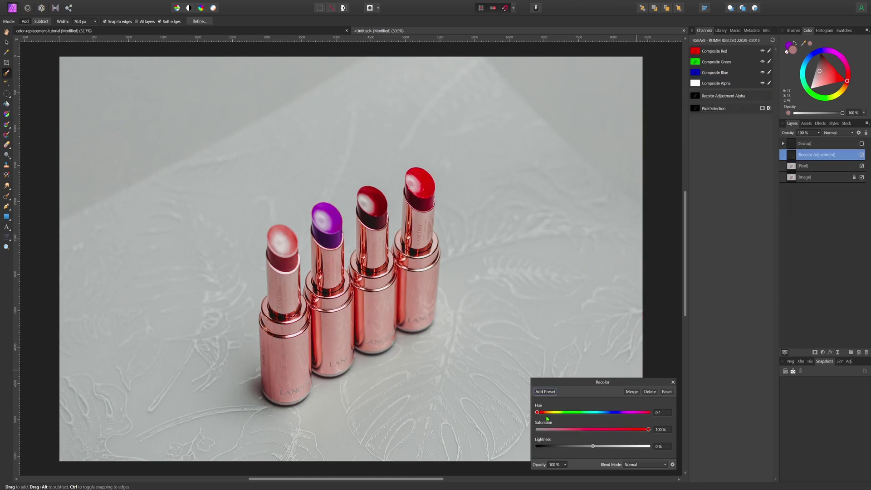
{"action": "mouse_move", "coordinate": [537, 412]}
{"action": "left_mouse_down"}
{"action": "mouse_move", "coordinate": [598, 412]}
{"action": "mouse_move", "coordinate": [542, 412]}
{"action": "left_mouse_up"}
{"action": "left_click_drag", "start_coordinate": [596, 413], "coordinate": [537, 412]}
{"action": "left_click", "coordinate": [638, 393]}
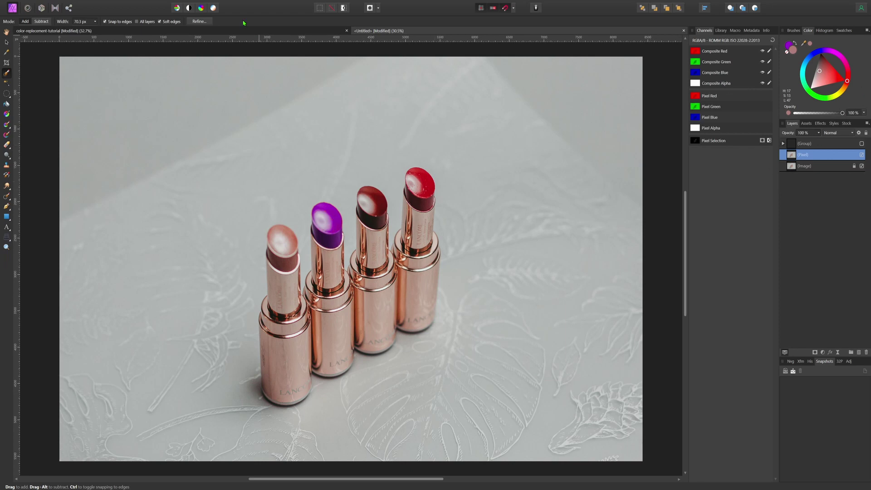
- Select the pixel layer's shadows by Tonal Range and try an HSL hue shift on them, clearing the adjustment and selection
{"action": "left_click", "coordinate": [127, 2]}
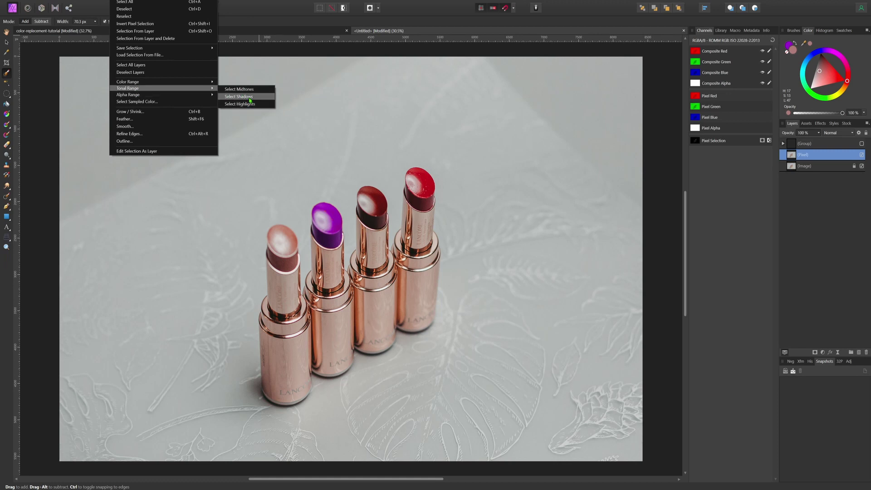
{"action": "left_click", "coordinate": [253, 104]}
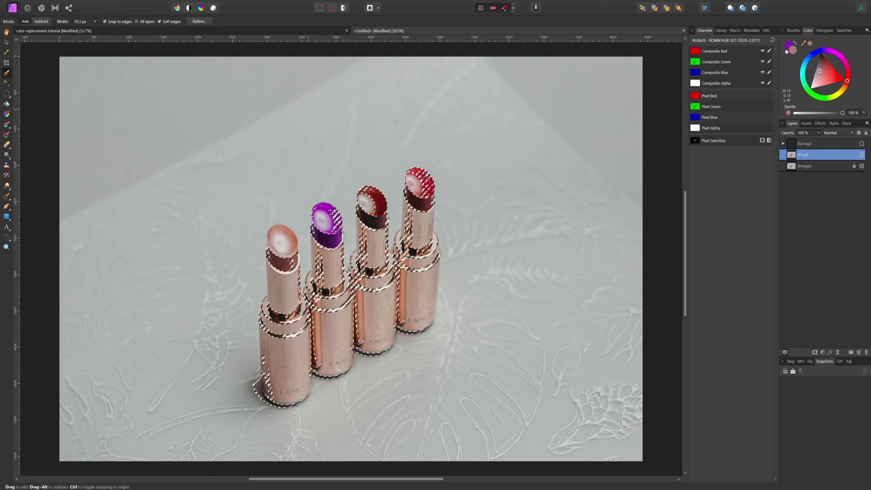
{"action": "left_click", "coordinate": [823, 352]}
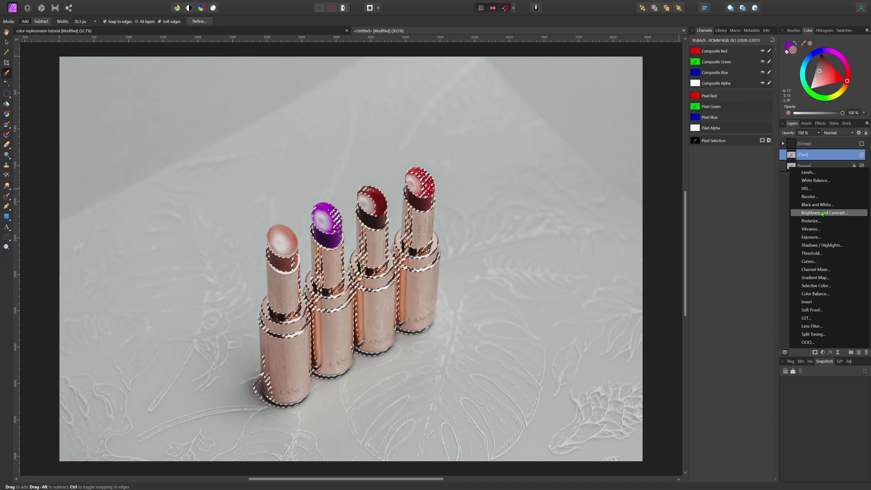
{"action": "left_click", "coordinate": [809, 188]}
{"action": "left_click_drag", "start_coordinate": [593, 425], "coordinate": [612, 425]}
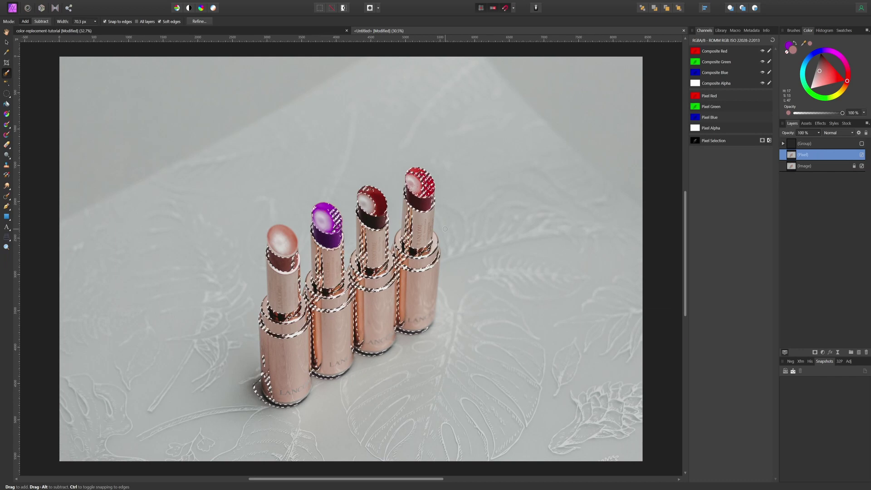
{"action": "key", "text": "ctrl+d"}
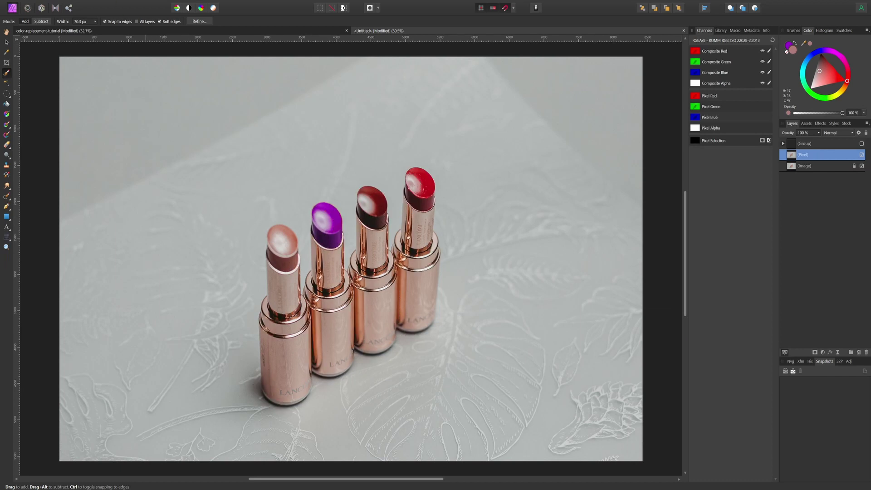
- Try selecting the partially transparent areas by Alpha Range and shifting the hue with an HSL adjustment, deleting the adjustment again
{"action": "left_click", "coordinate": [116, 1]}
{"action": "mouse_move", "coordinate": [135, 96]}
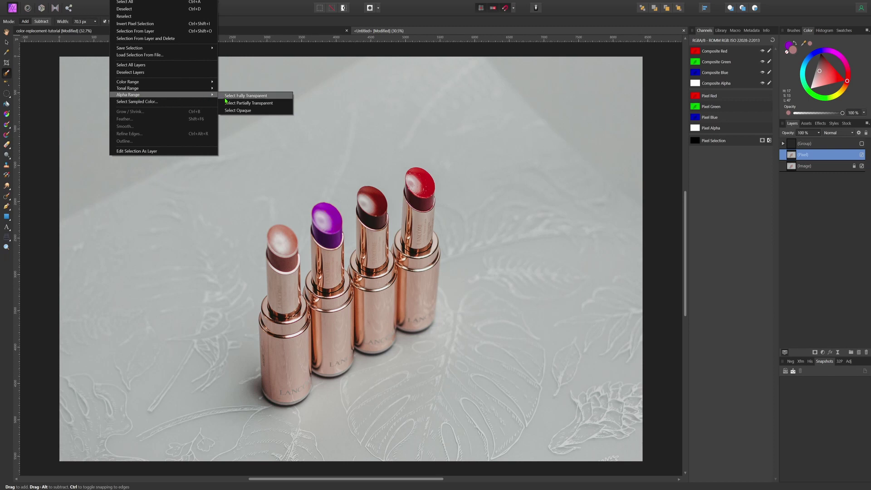
{"action": "left_click", "coordinate": [250, 104]}
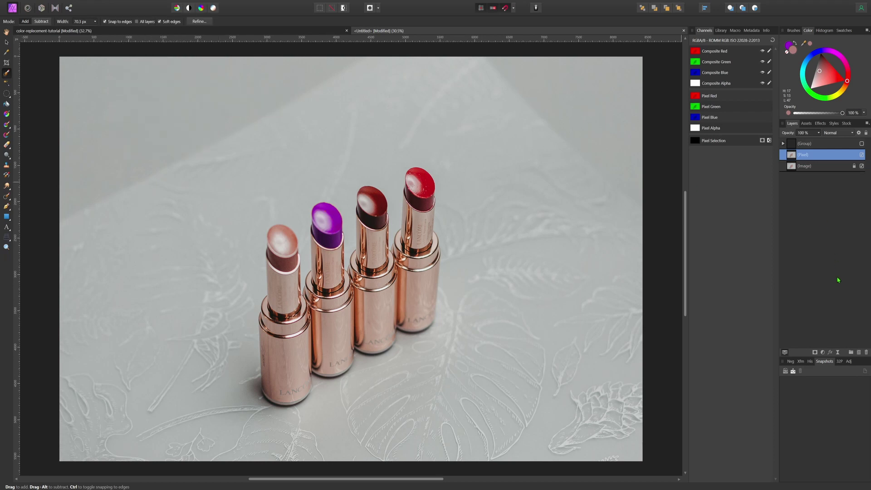
{"action": "left_click", "coordinate": [822, 352]}
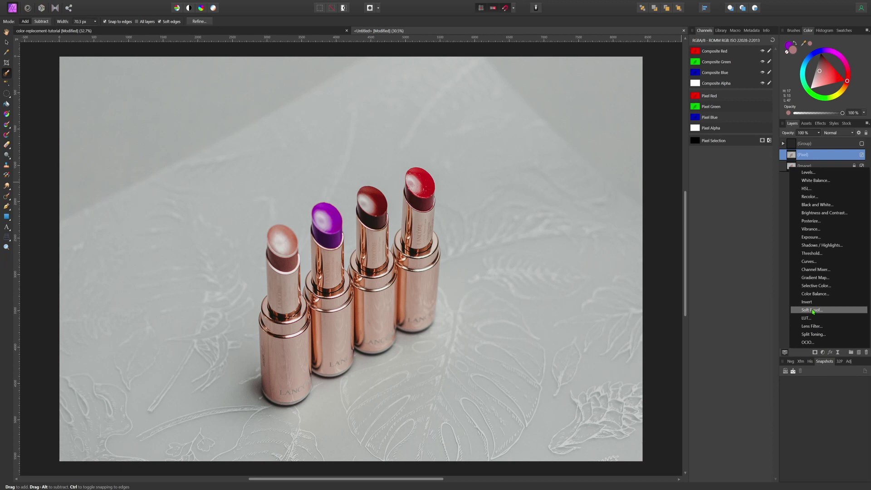
{"action": "left_click", "coordinate": [814, 189]}
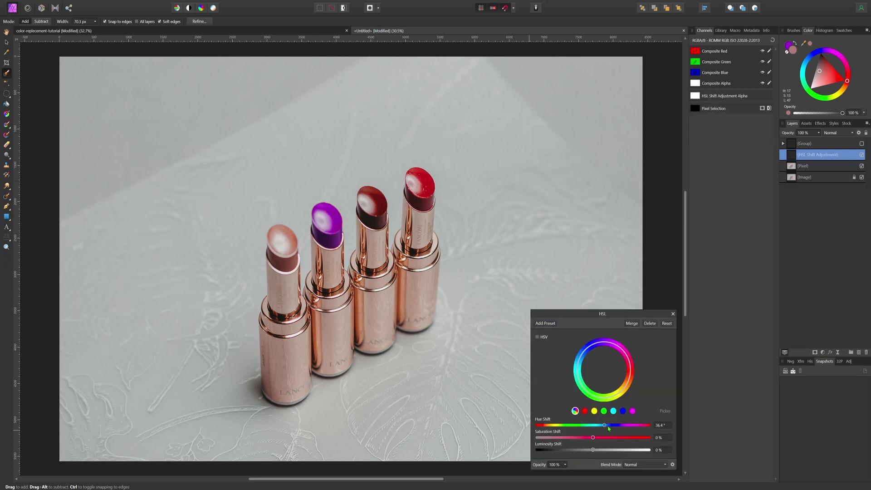
{"action": "mouse_move", "coordinate": [593, 425]}
{"action": "left_mouse_down"}
{"action": "mouse_move", "coordinate": [631, 425]}
{"action": "mouse_move", "coordinate": [583, 425]}
{"action": "left_mouse_up"}
{"action": "left_click", "coordinate": [673, 313]}
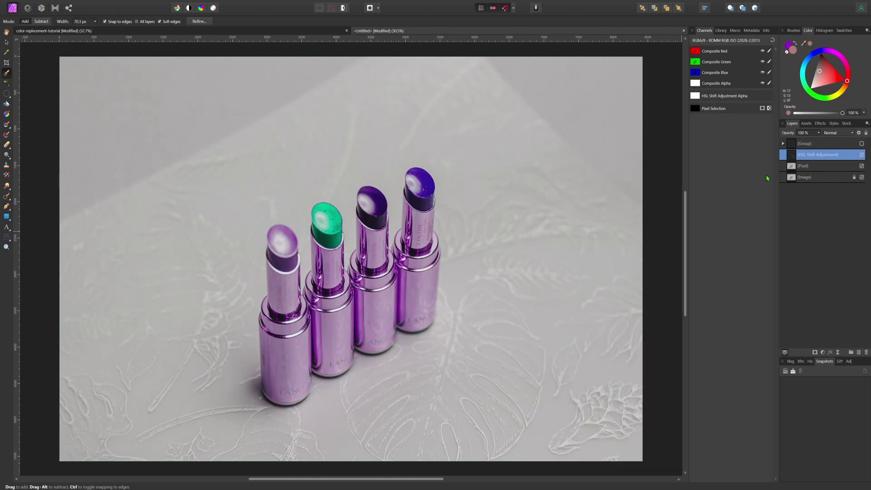
{"action": "key", "text": "Delete"}
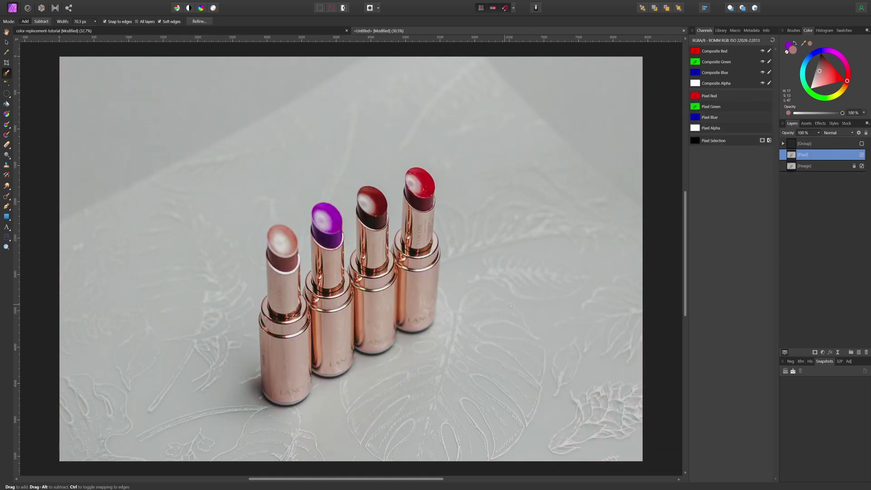